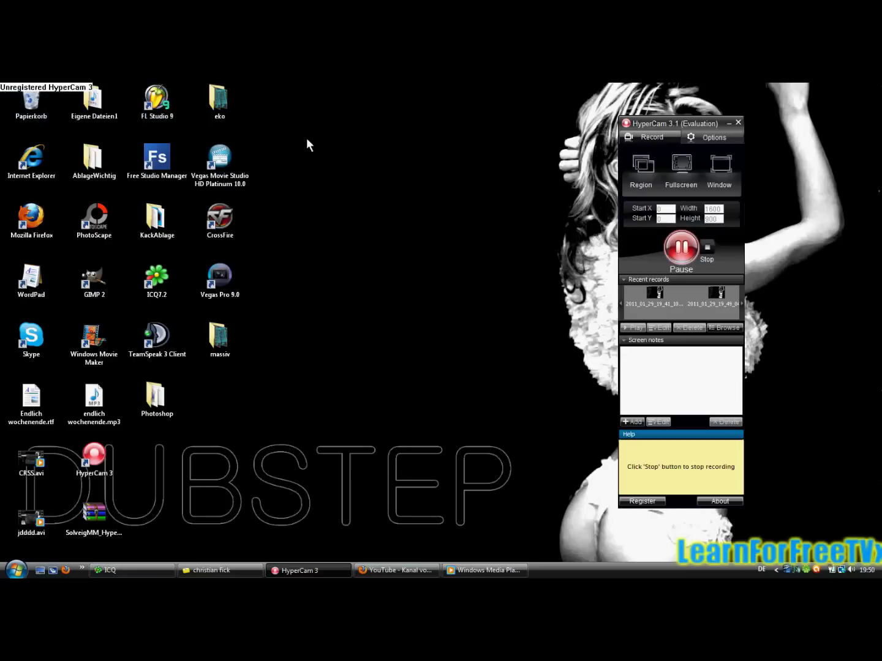
Play back the first recent recording, 2011_01_29_19_41_10_1600x900.avi, and close the media player
drag(290, 144, 277, 133)
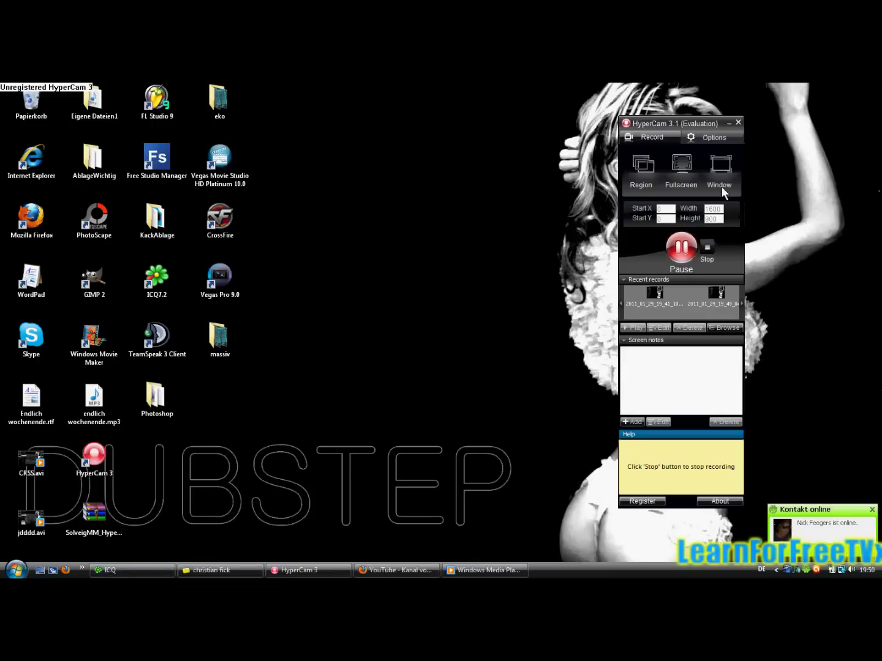
click(652, 292)
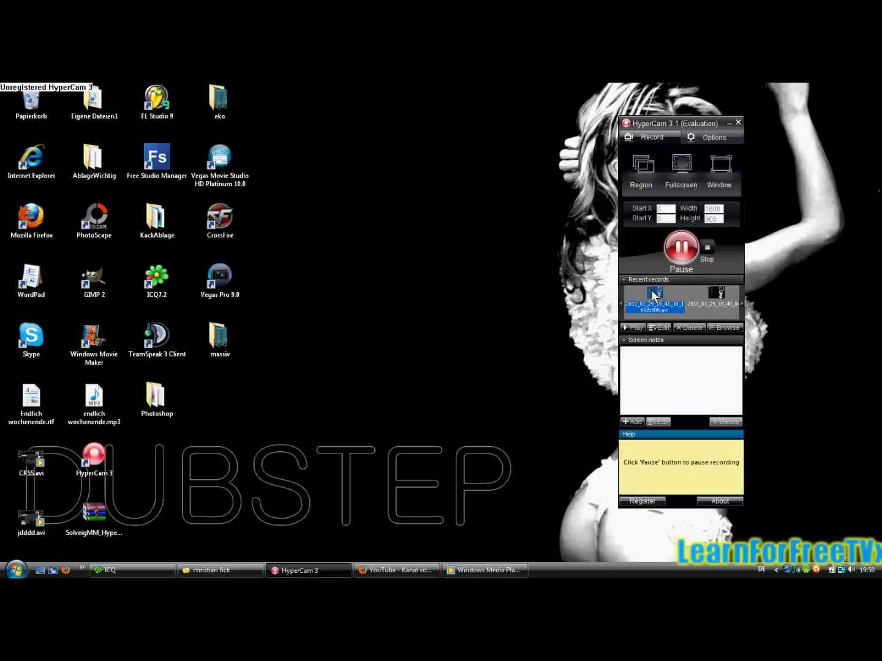
click(633, 329)
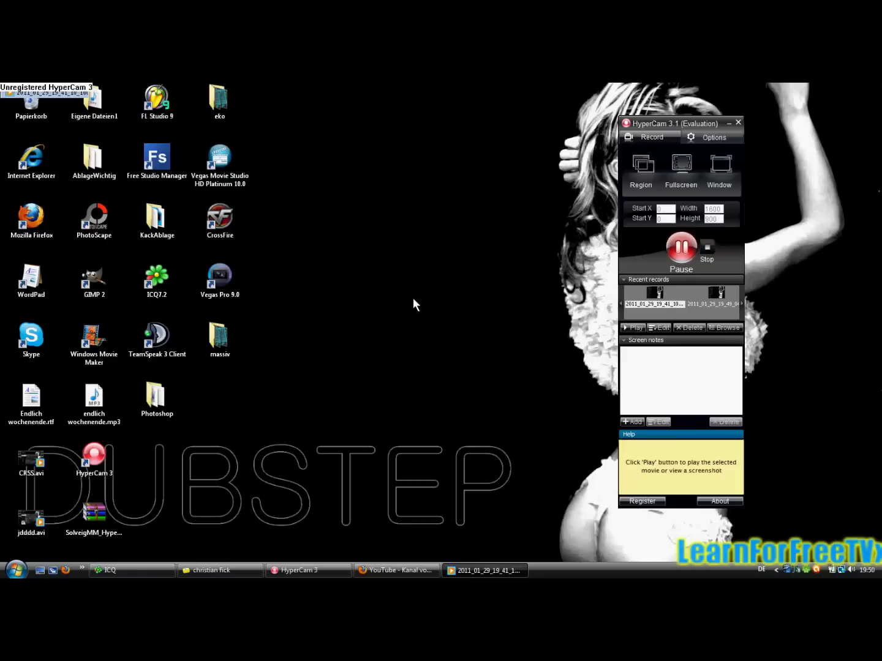
click(483, 570)
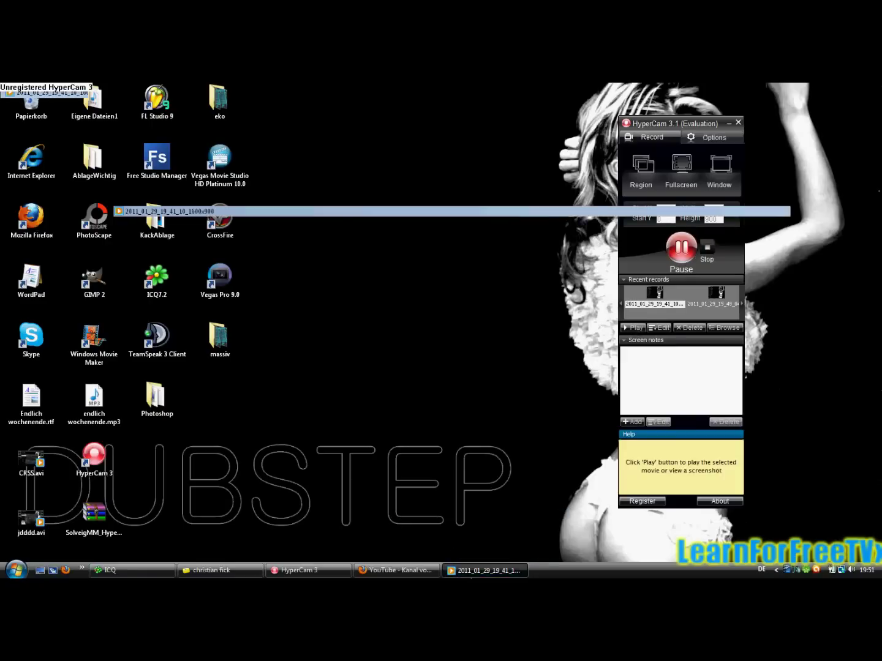
click(487, 574)
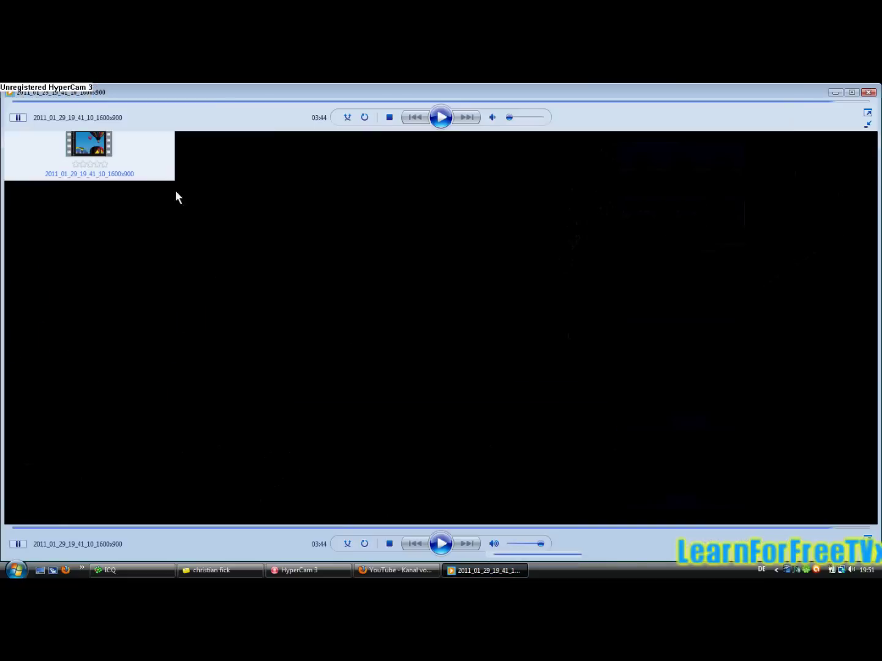
click(869, 94)
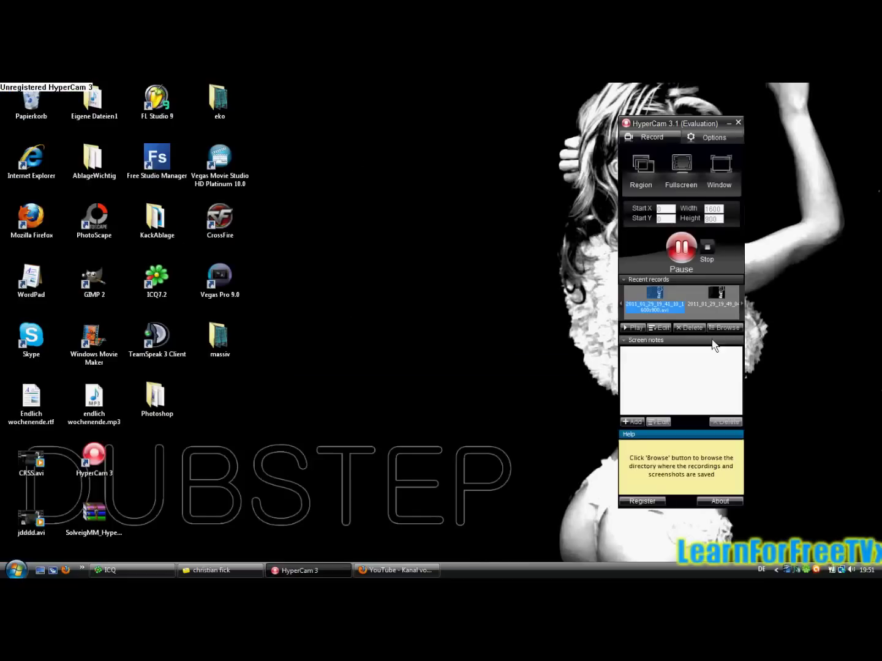
Play back the recent recording 2011_01_29_19_49_04_1600x900, close the player, and delete that recording
click(632, 327)
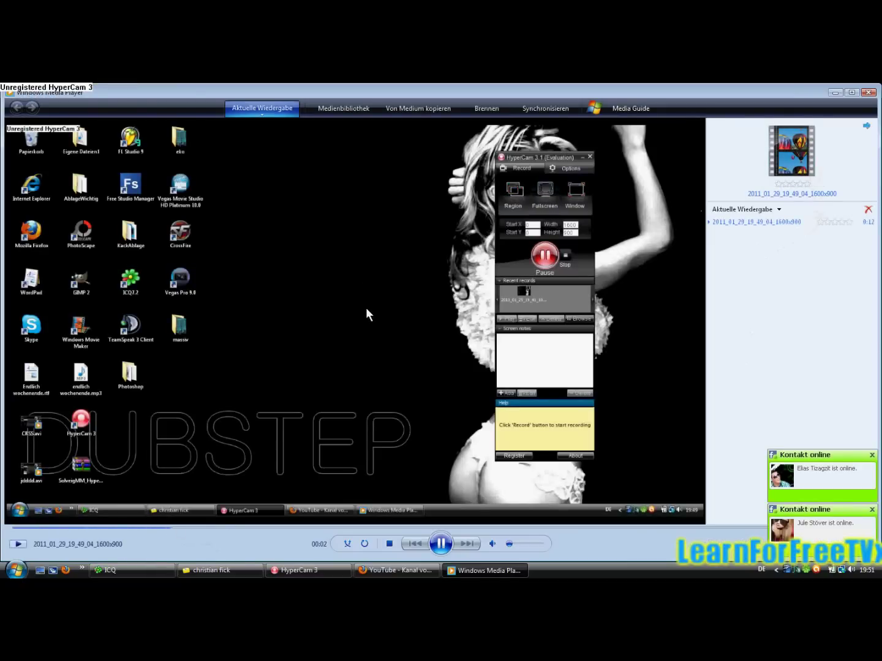
click(873, 92)
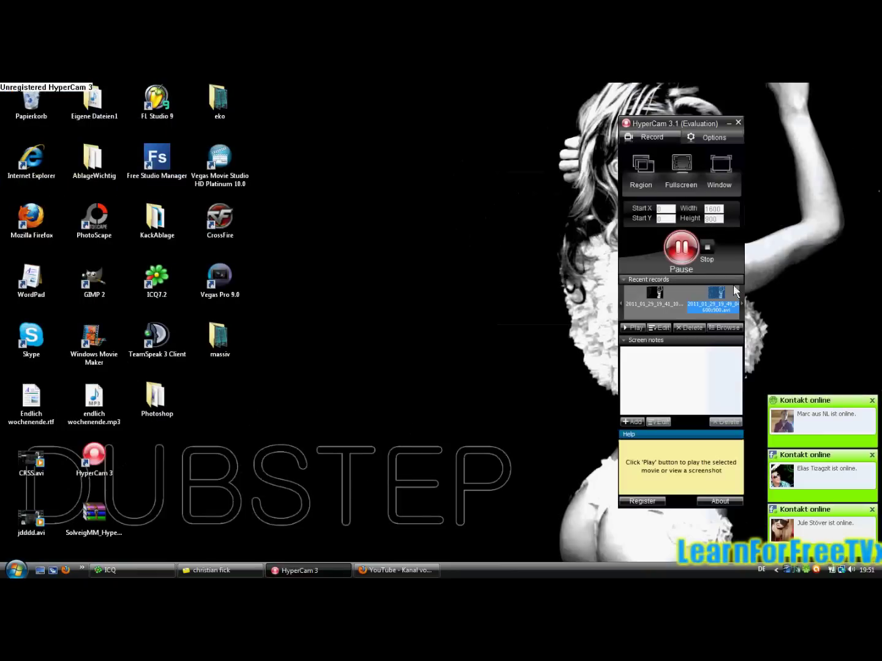
click(693, 327)
click(721, 340)
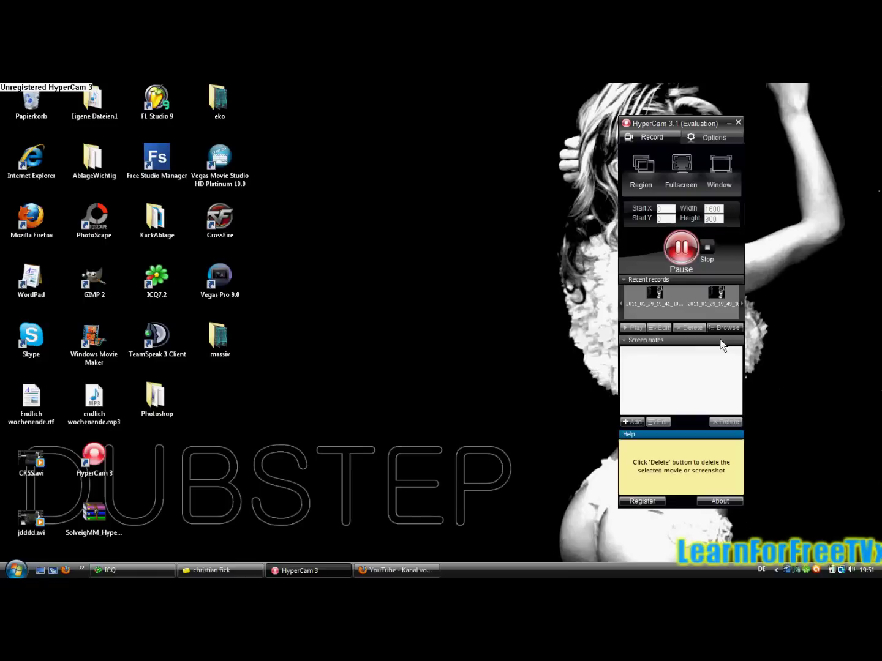
Browse the HyperCam3 output folder to view the saved AVI recordings, and close the folder
click(742, 305)
click(741, 304)
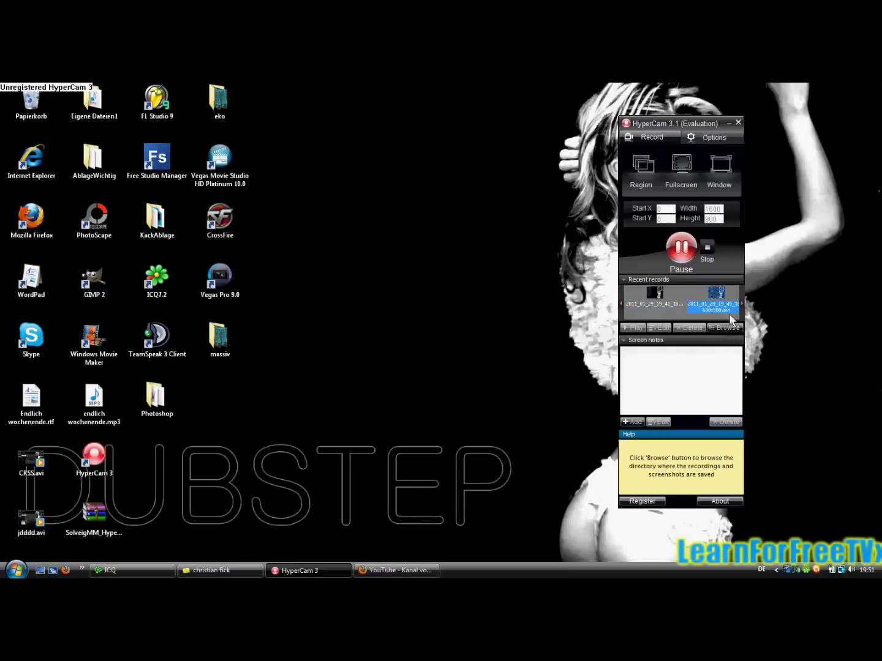
click(727, 327)
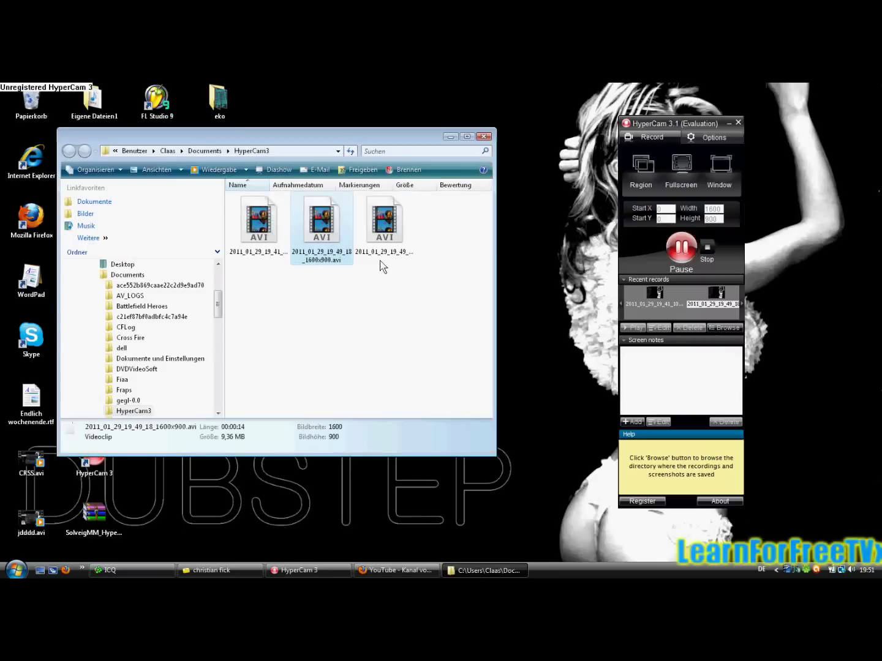
drag(442, 265, 280, 298)
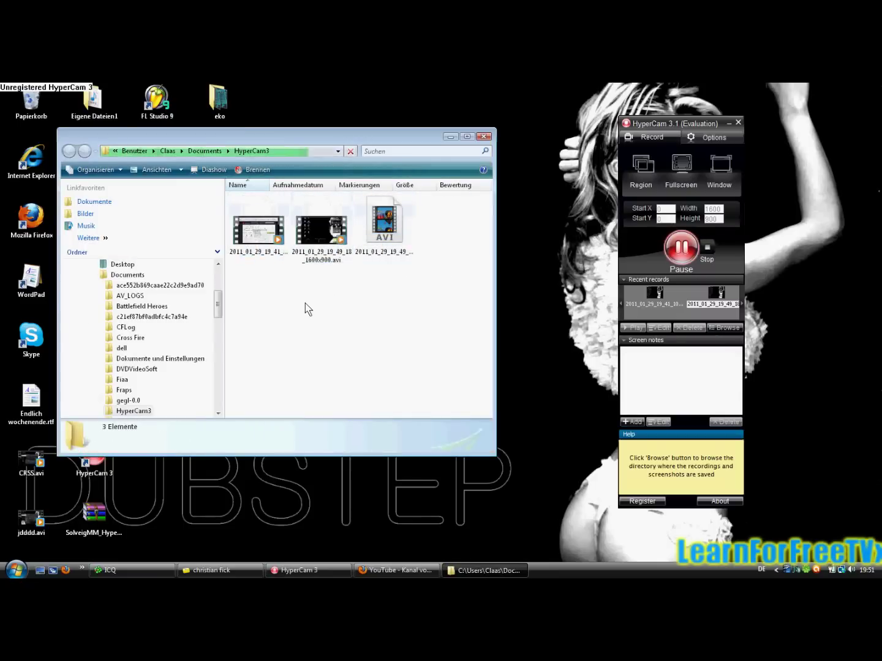
click(485, 137)
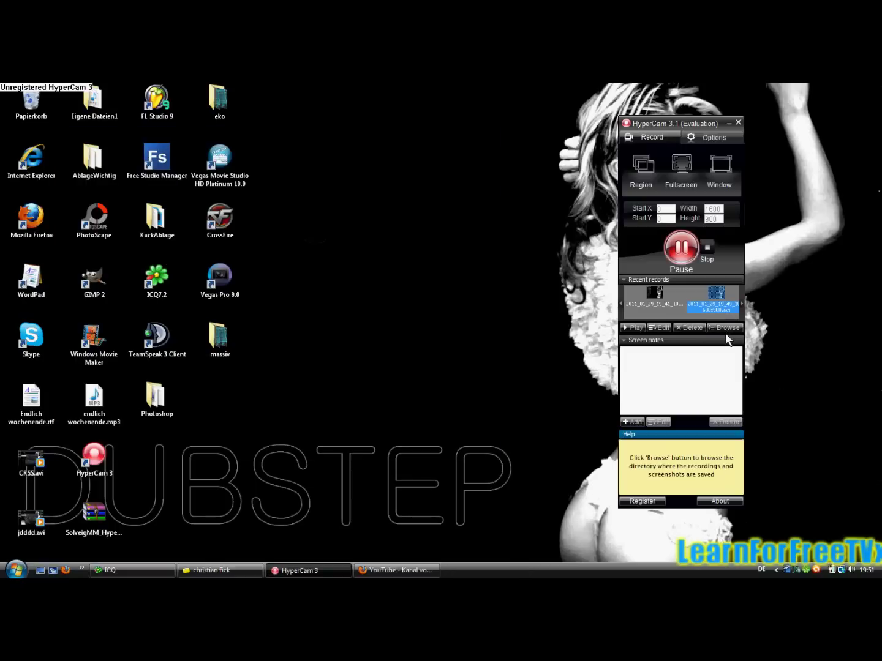
Add a screen note, view its available note options, and delete the note
click(714, 299)
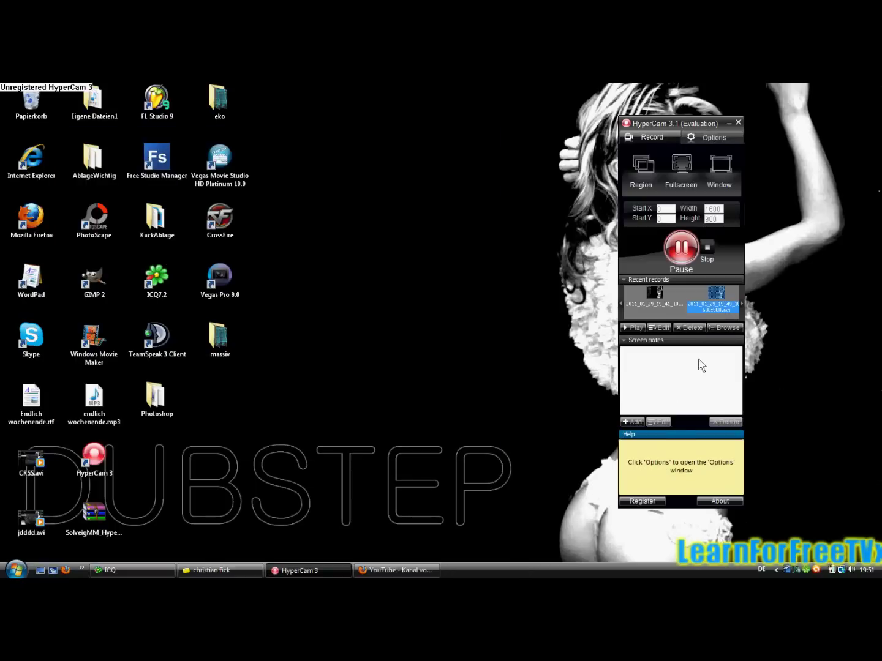
click(632, 422)
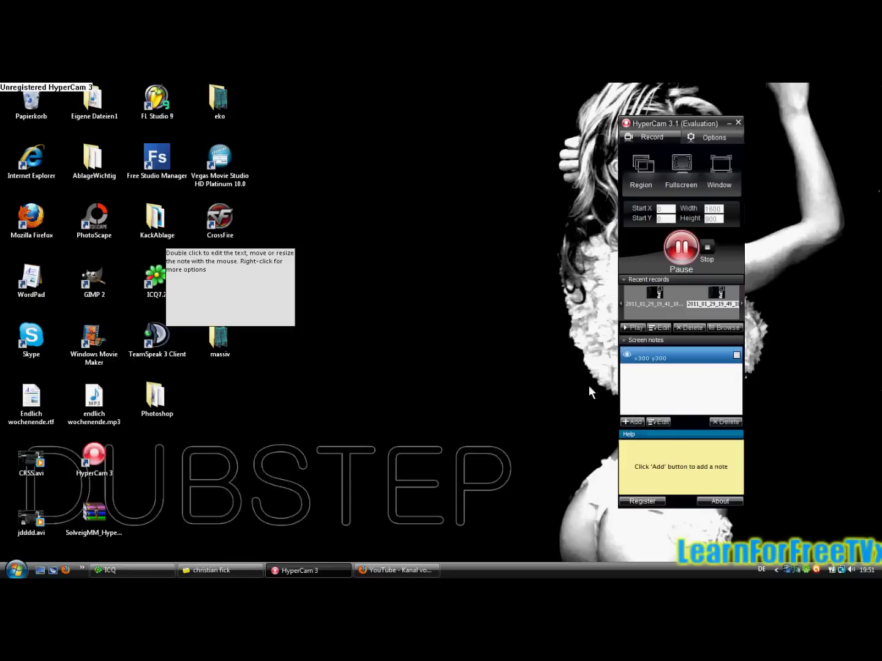
right_click(252, 268)
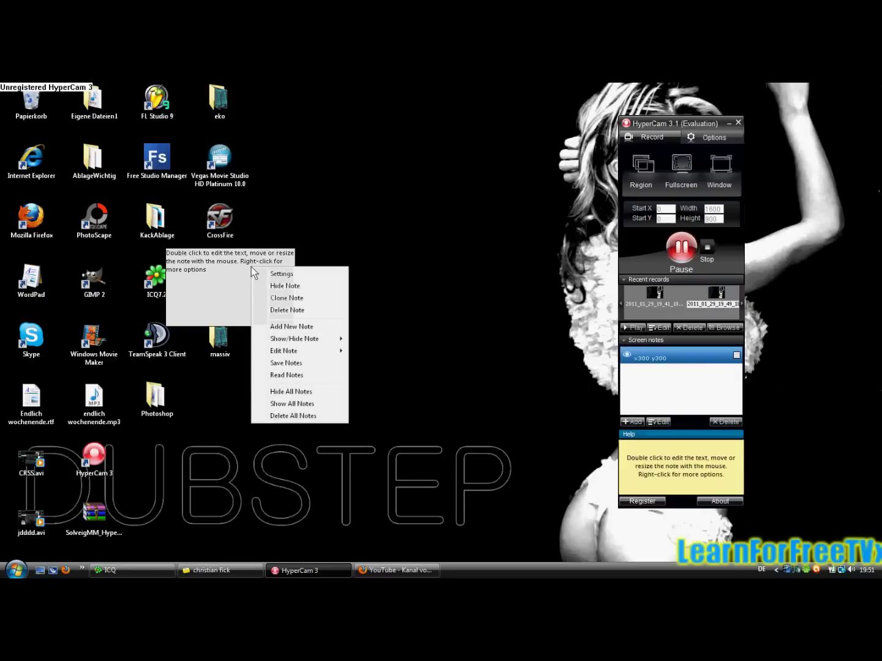
click(241, 268)
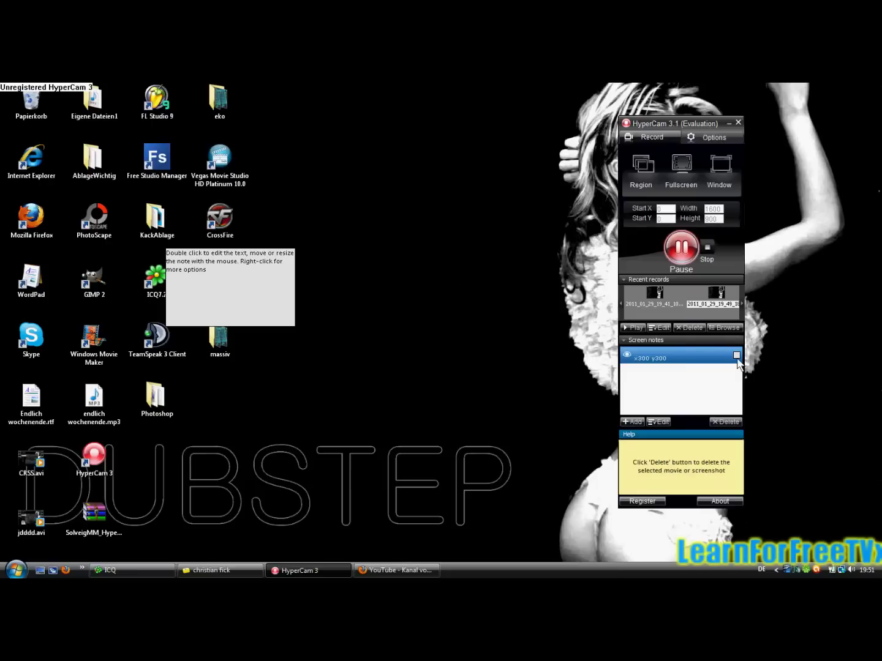
click(726, 422)
Open the recording 2011_01_29_19_49_18_1600x900.avi in the Media Editor, postpone registration, decline file indexing, and close the editor
click(681, 336)
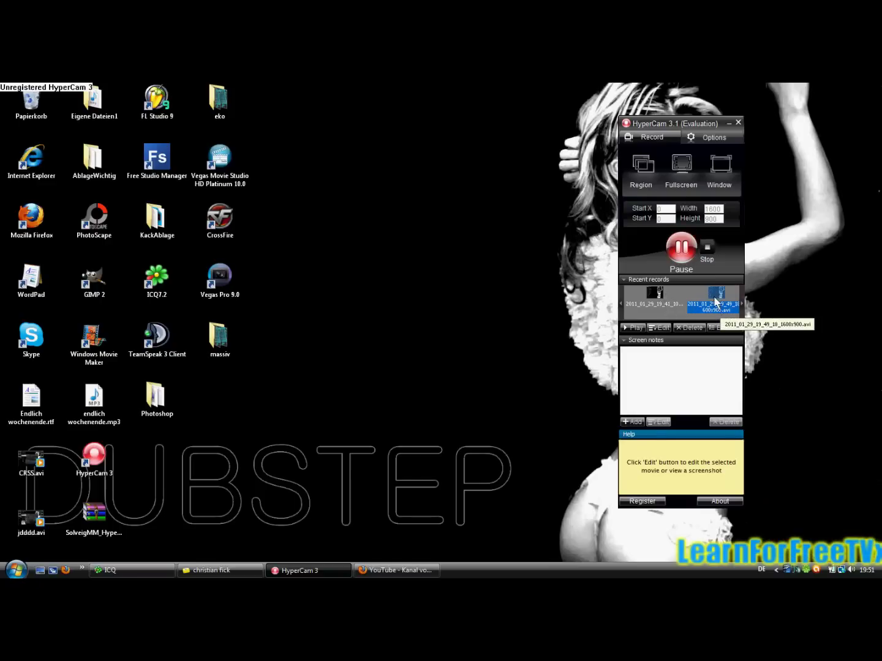
click(664, 328)
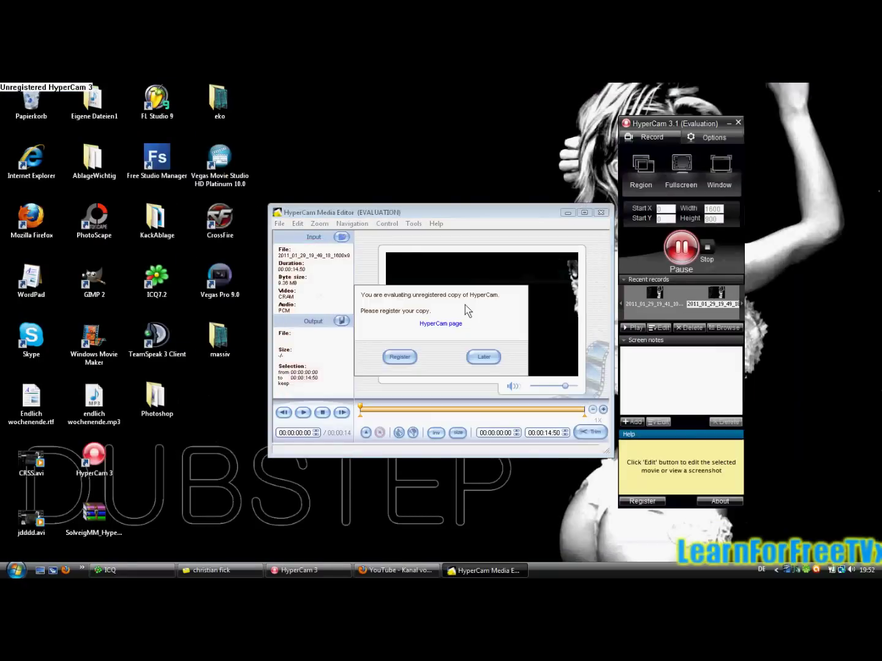
click(480, 357)
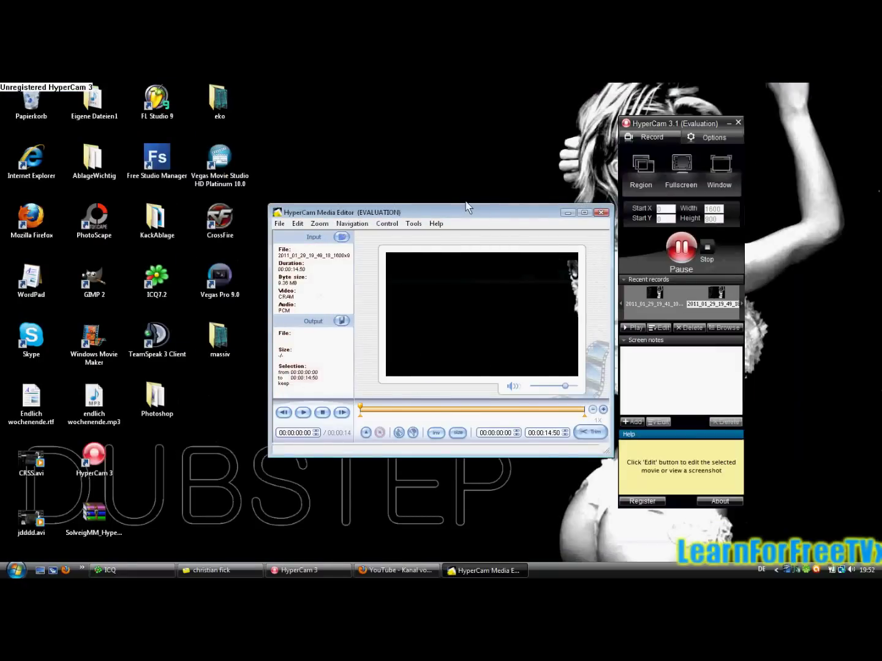
drag(466, 206, 436, 144)
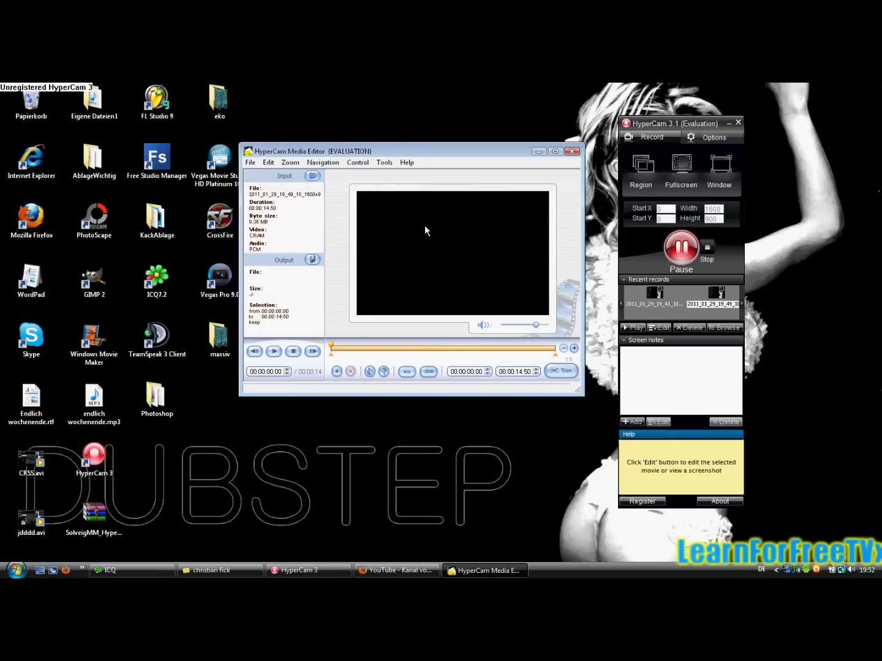
click(439, 238)
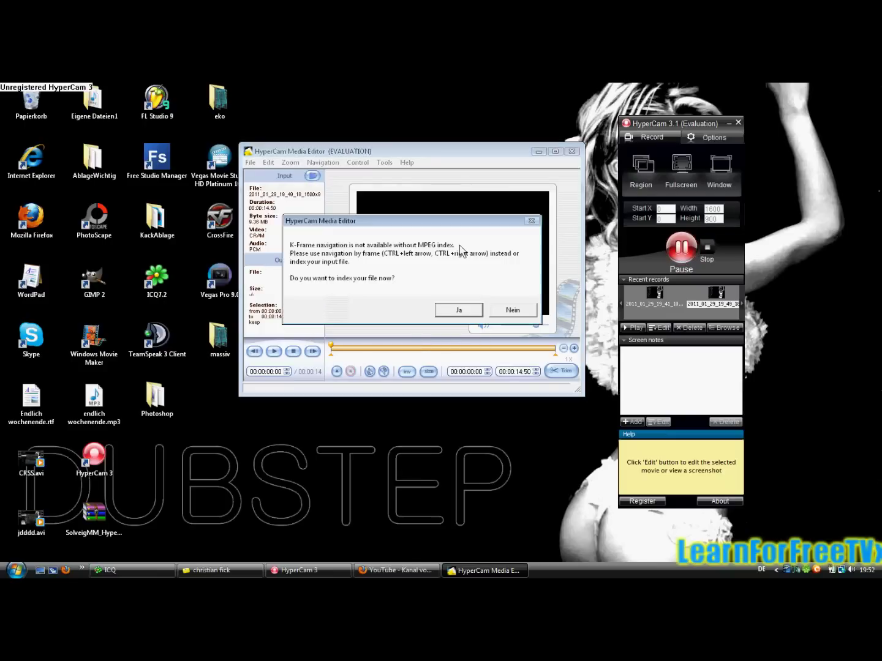
click(514, 309)
click(572, 150)
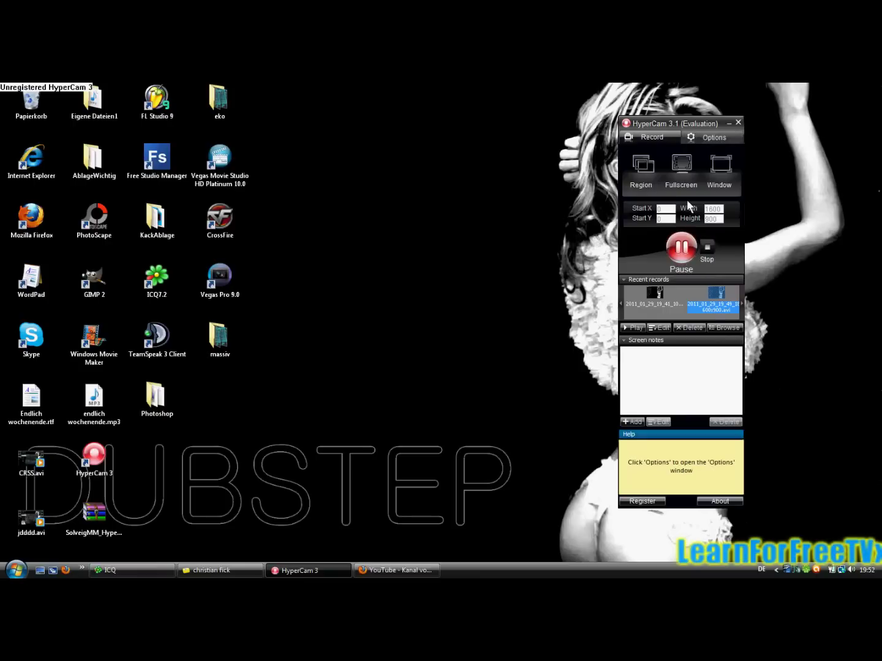
Open the recording options and examine the video, audio, extras and interface settings
drag(714, 121, 504, 117)
click(515, 135)
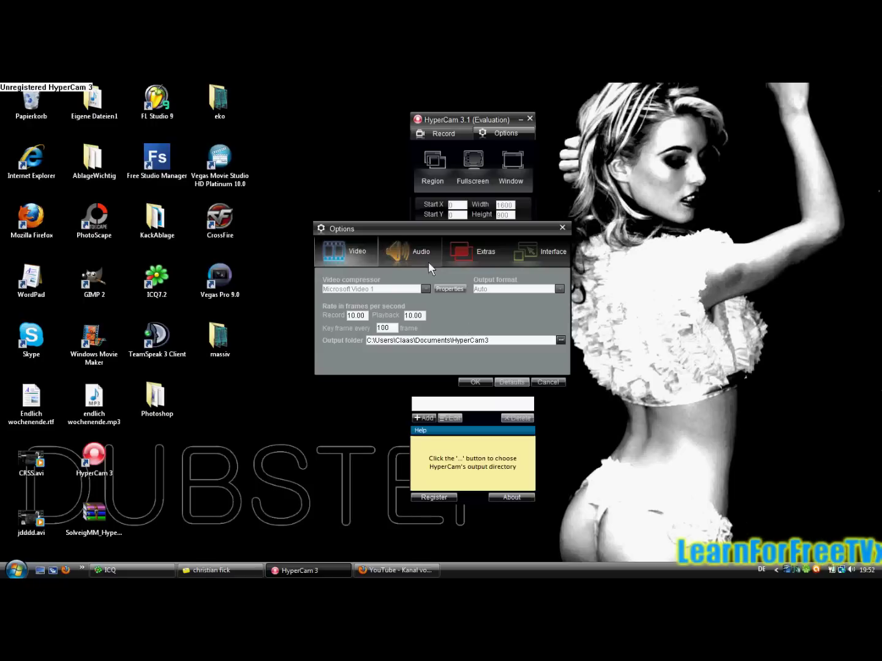
click(413, 248)
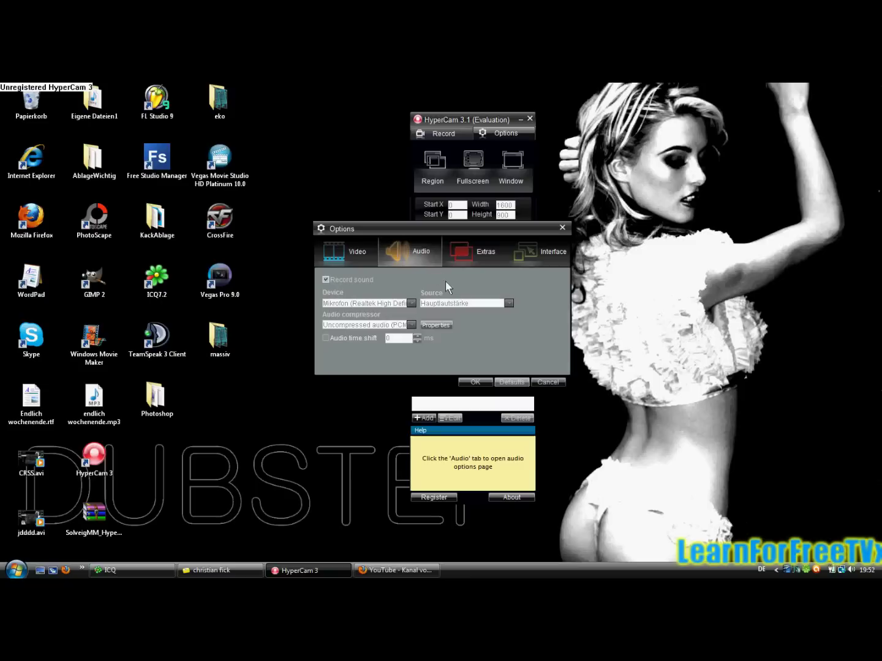
click(482, 251)
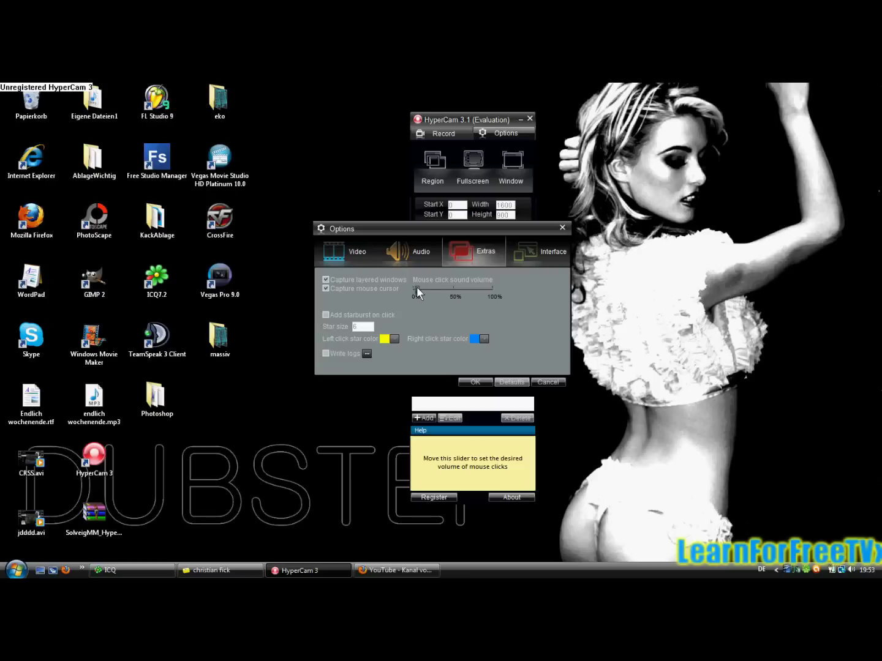
click(550, 256)
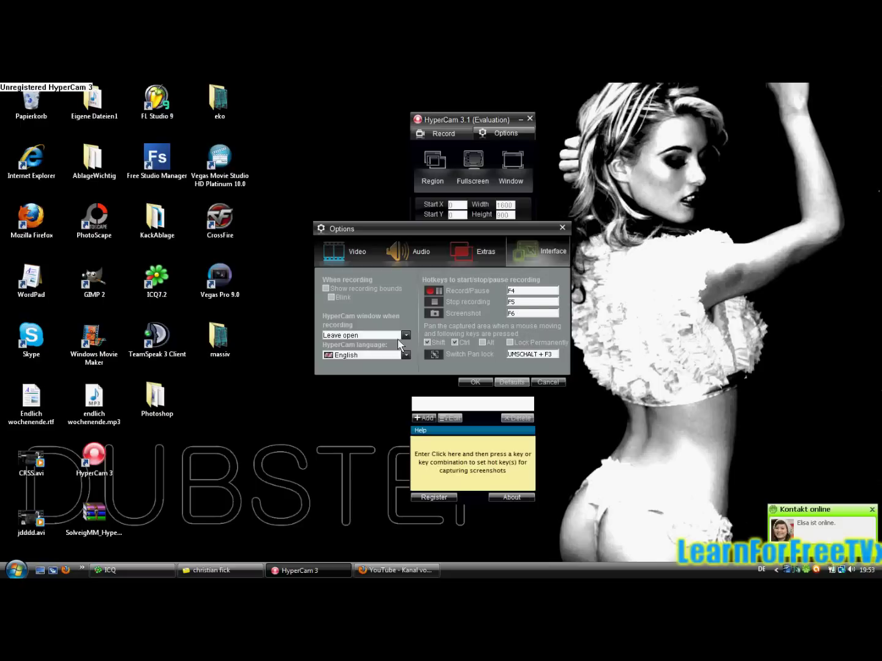
Check the choices for the HyperCam window when recording, keep Leave open, and accept the options
drag(411, 228, 251, 153)
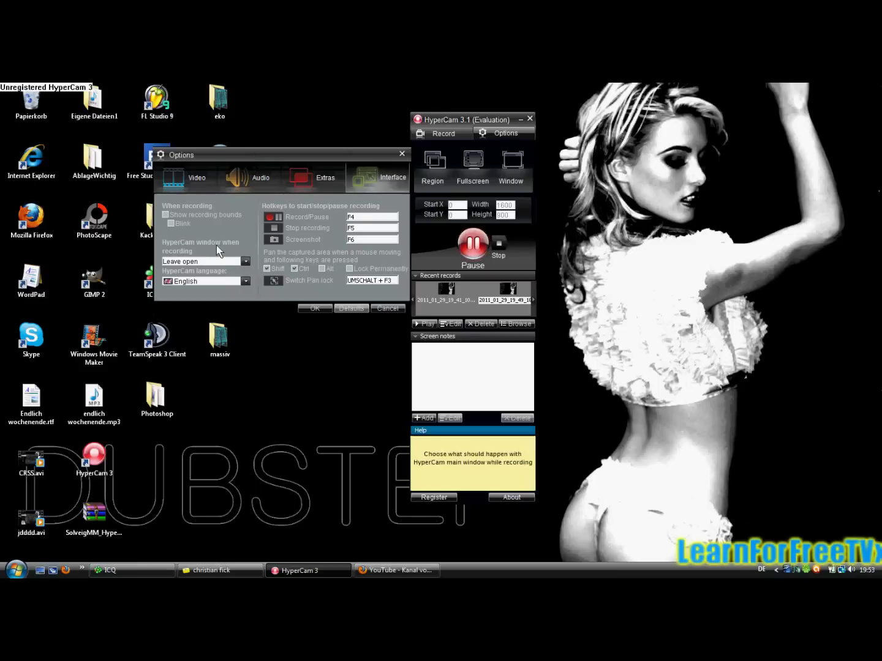
click(244, 265)
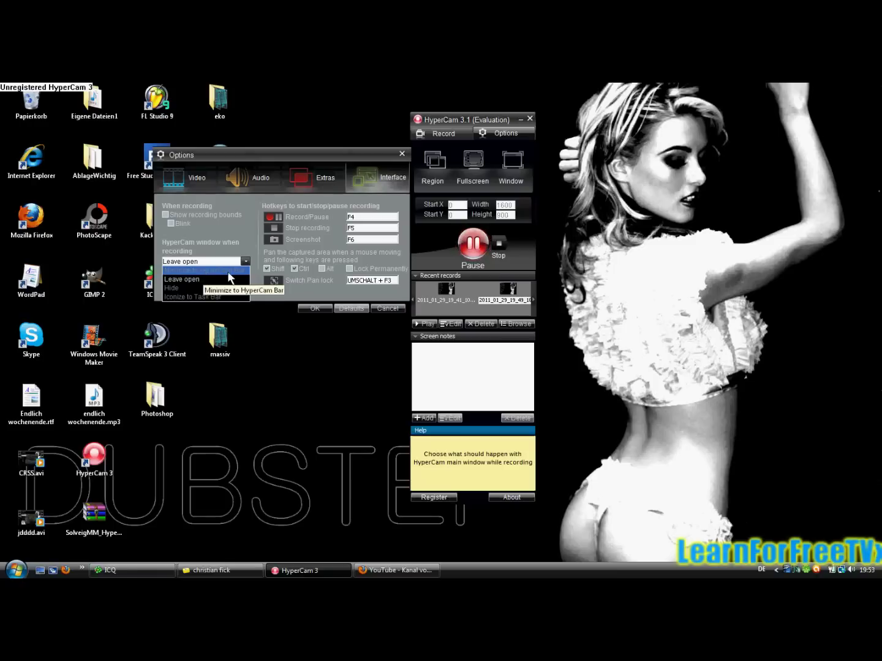
click(248, 240)
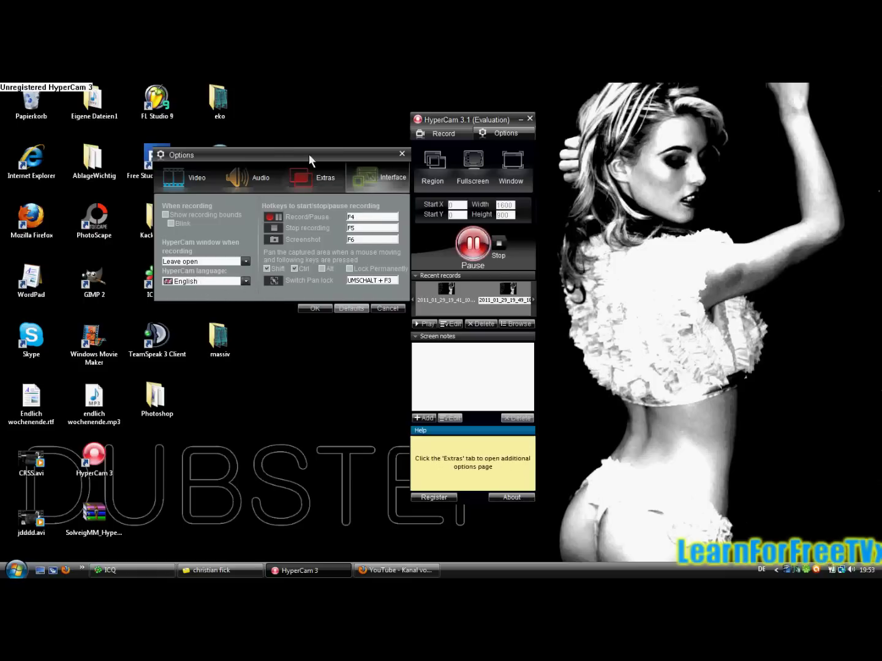
click(314, 307)
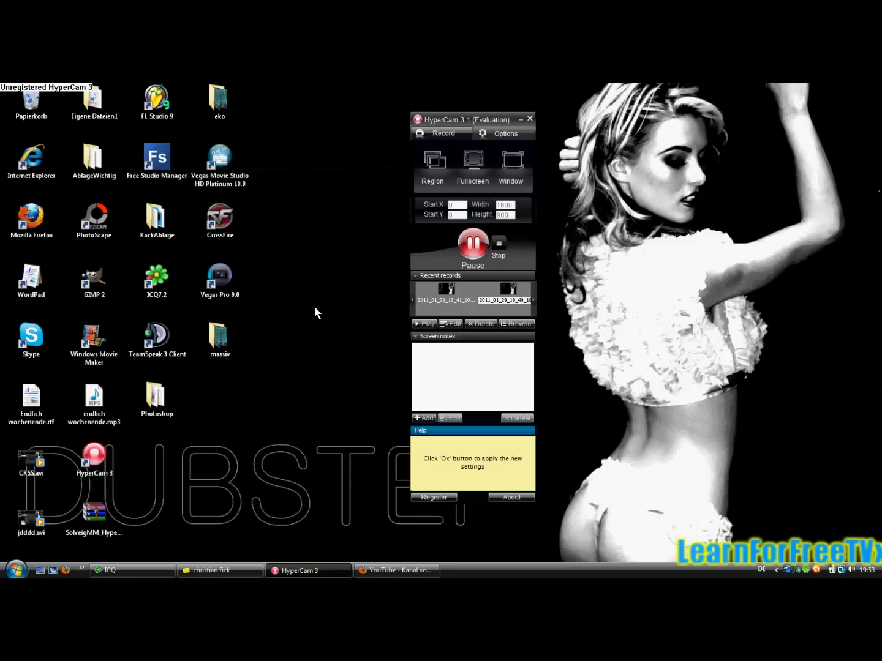
drag(466, 115, 758, 121)
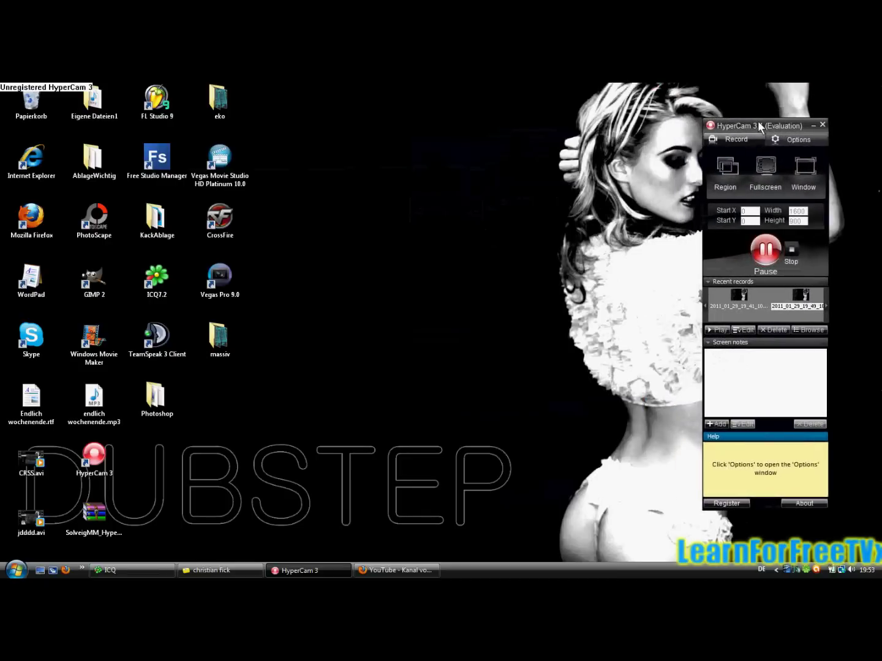